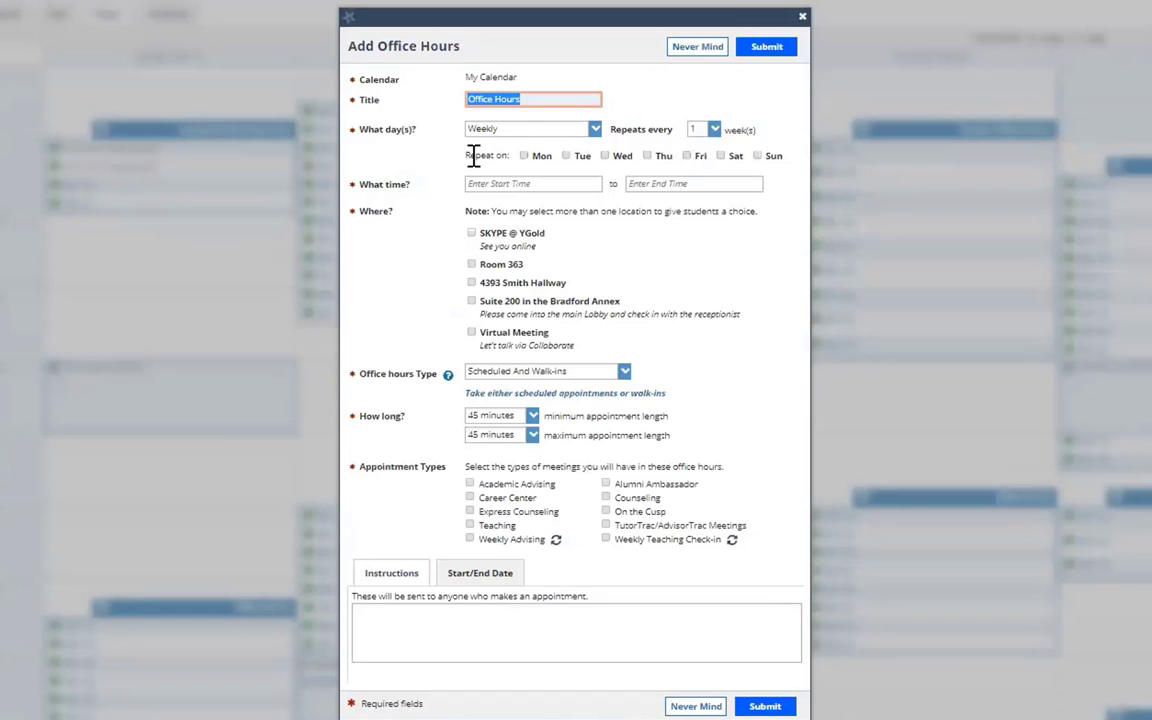
Choose the Skype and 4393 Smith Hallway locations and the Academic Advising appointment type for the new weekly office hours
{"action": "left_click", "coordinate": [471, 233]}
{"action": "left_click", "coordinate": [471, 282]}
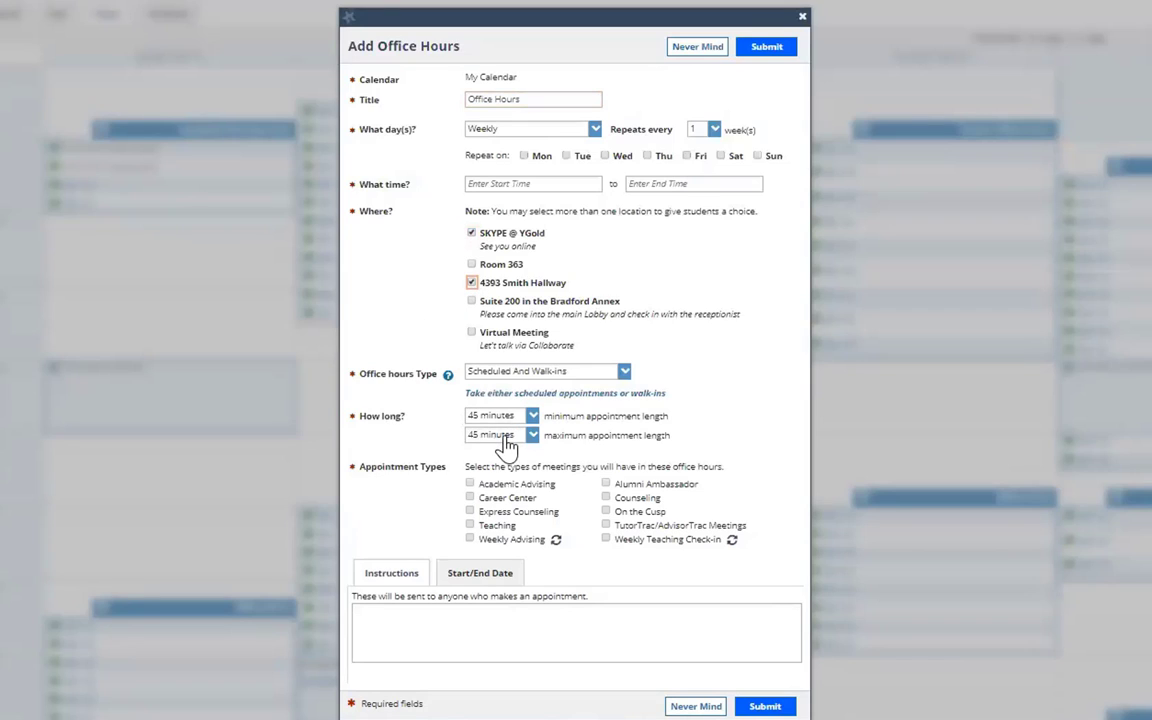
{"action": "left_click", "coordinate": [622, 374]}
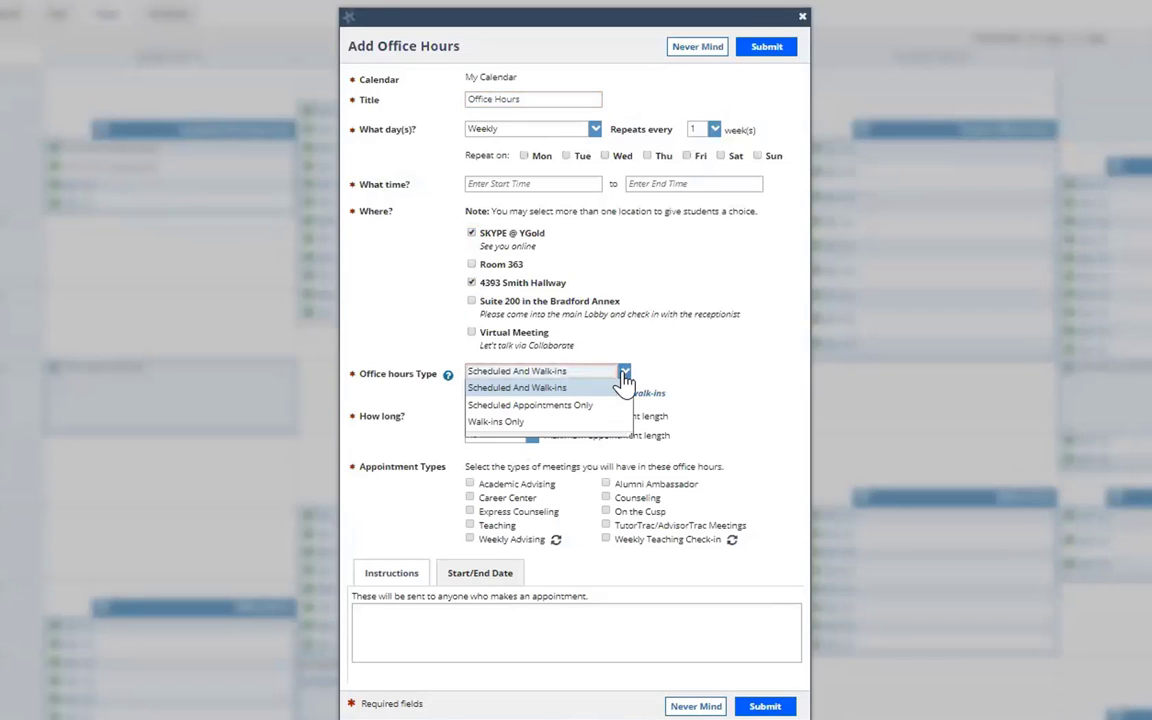
{"action": "left_click", "coordinate": [624, 376]}
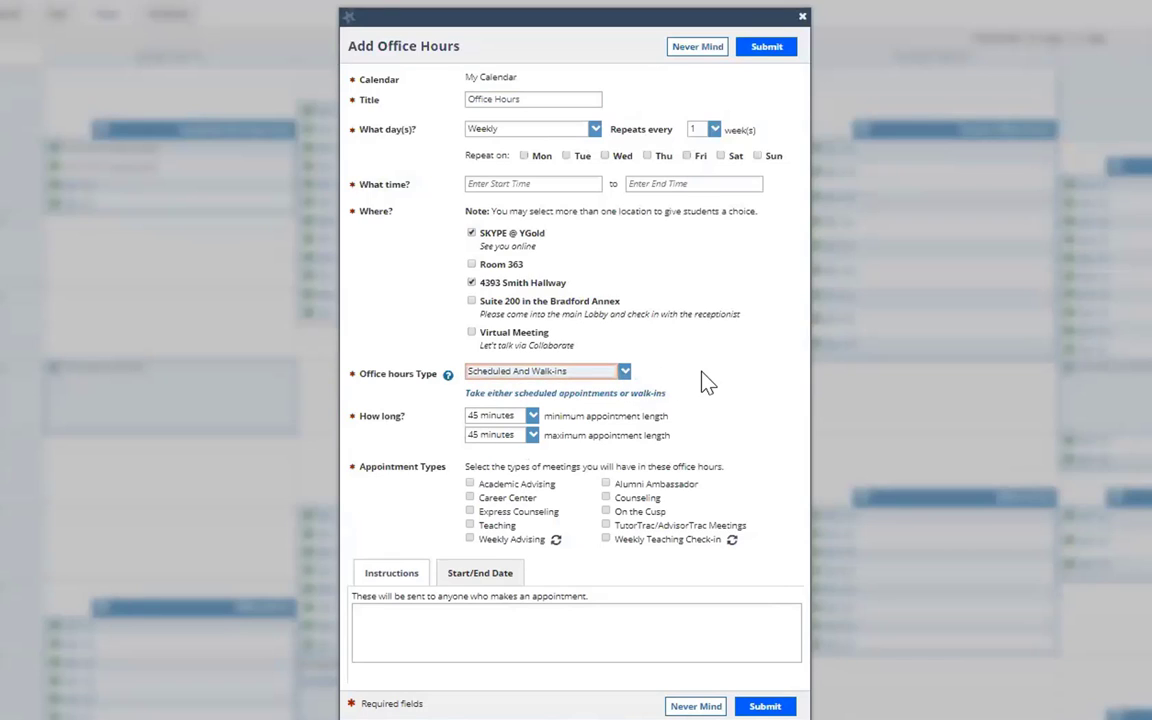
{"action": "left_click", "coordinate": [470, 483]}
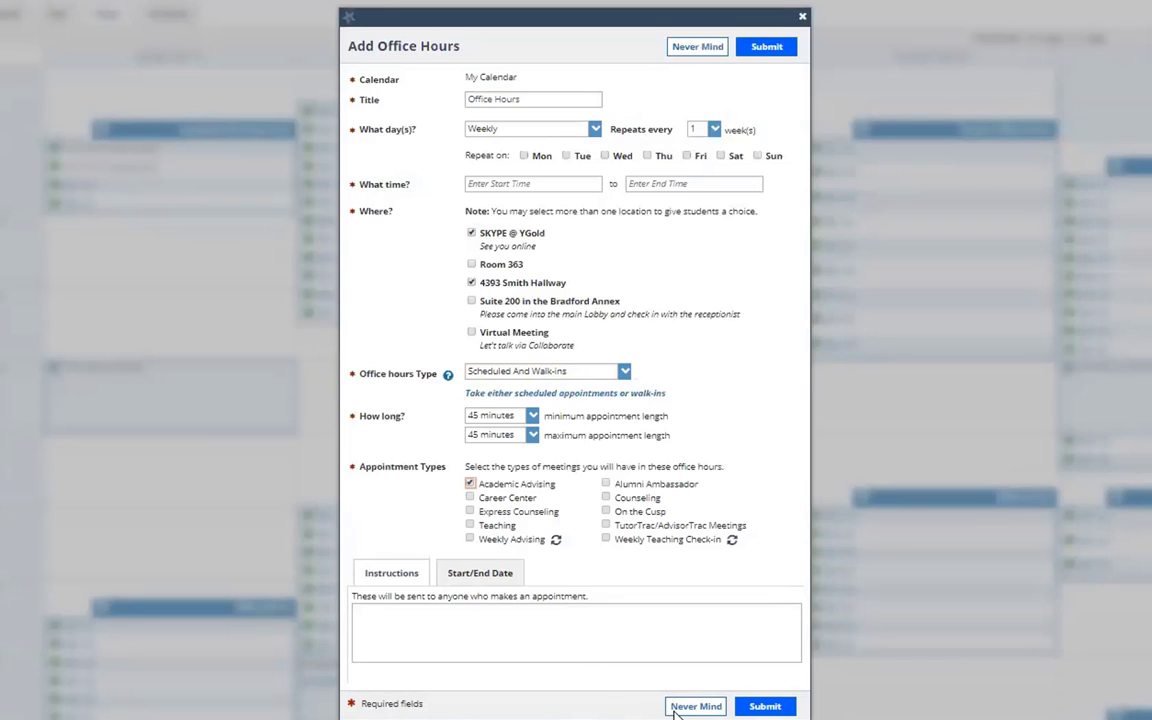
Set the office hours to finish at the end of the Spring 2019 term, and discard the form
{"action": "left_click", "coordinate": [430, 622]}
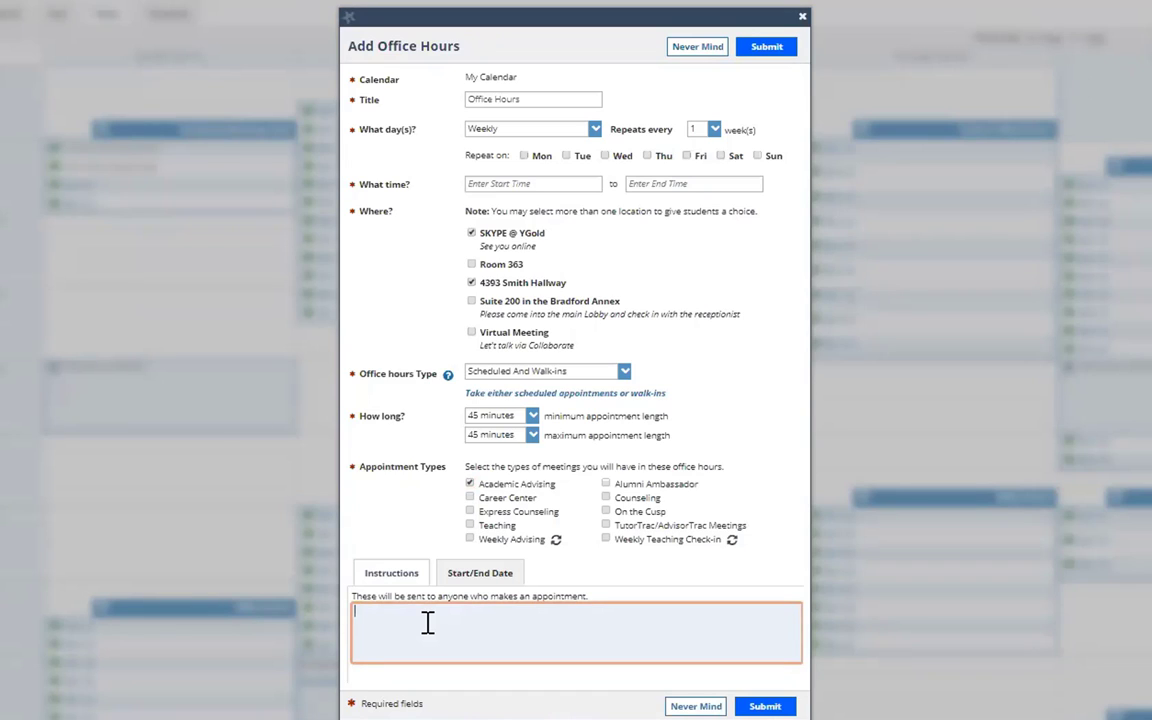
{"action": "left_click", "coordinate": [476, 576]}
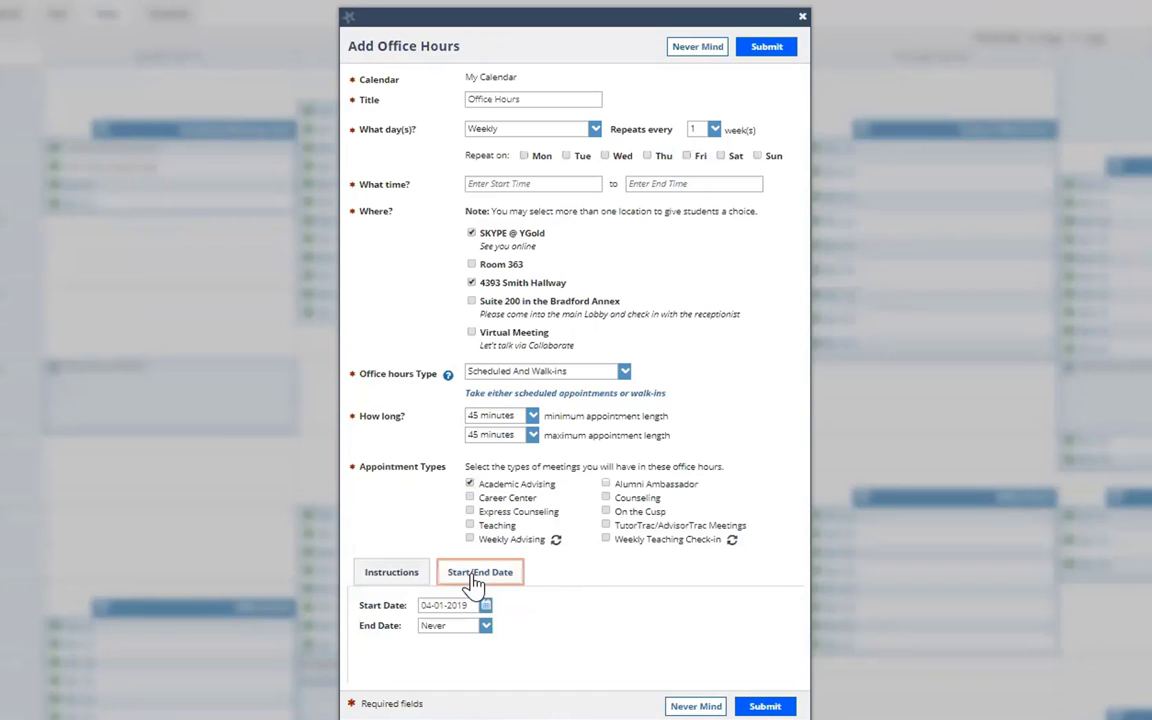
{"action": "left_click", "coordinate": [478, 627]}
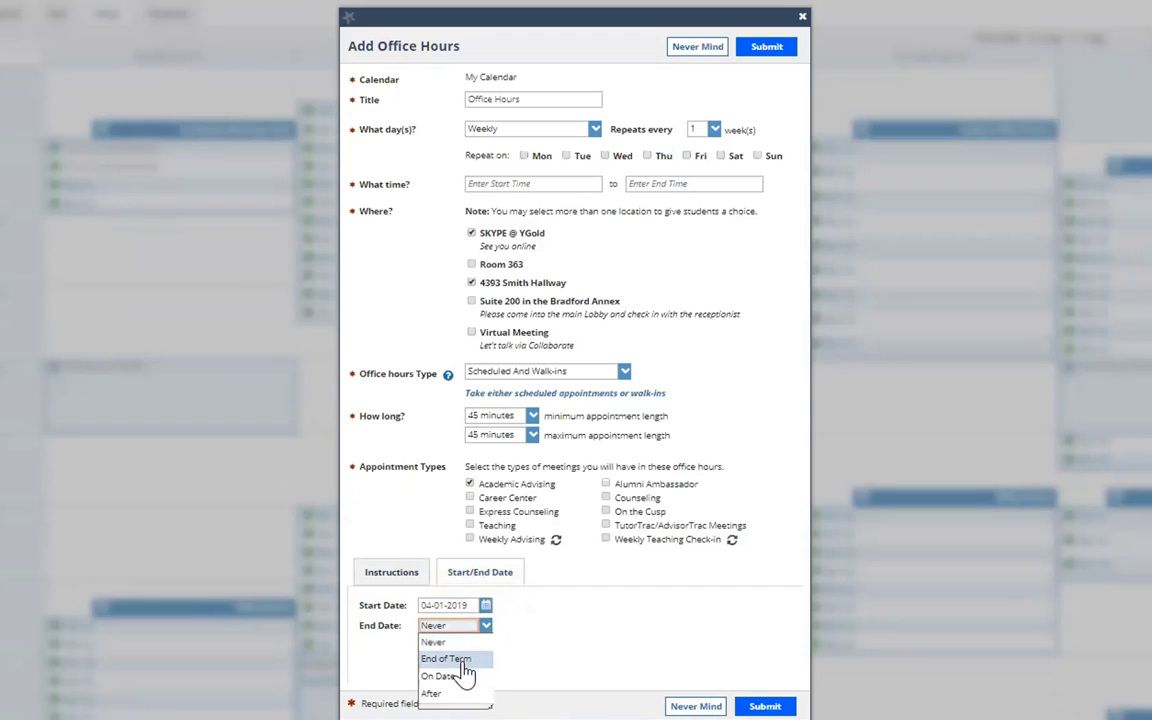
{"action": "left_click", "coordinate": [463, 662]}
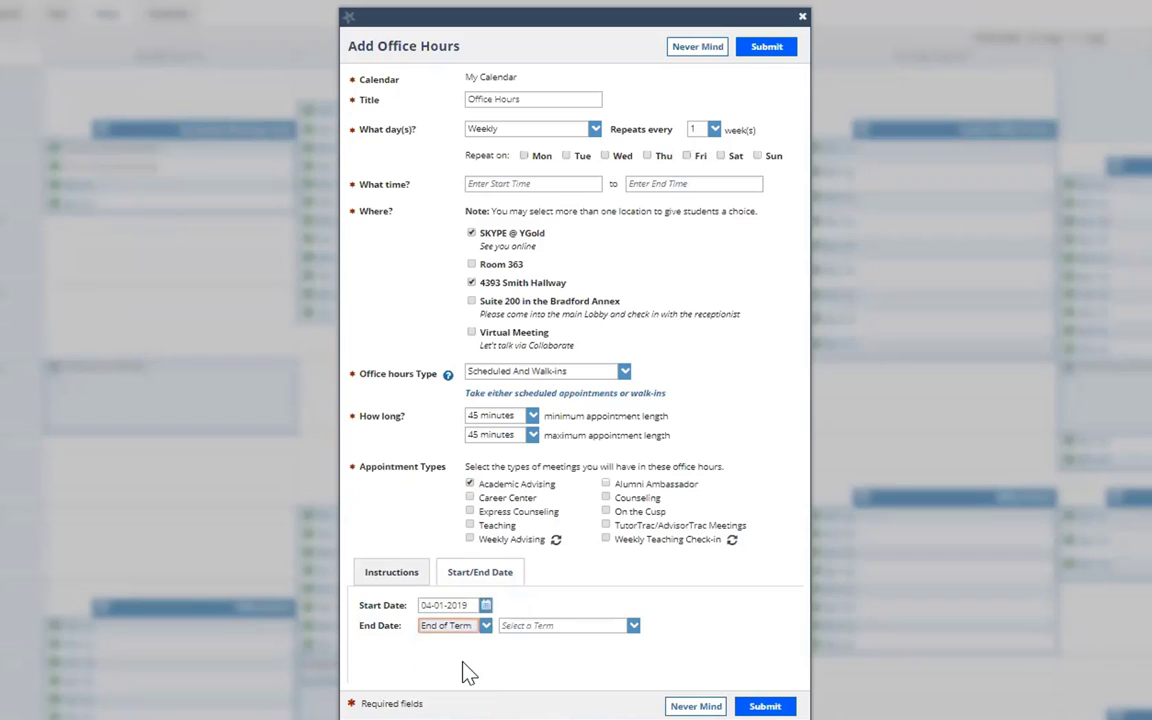
{"action": "left_click", "coordinate": [633, 630]}
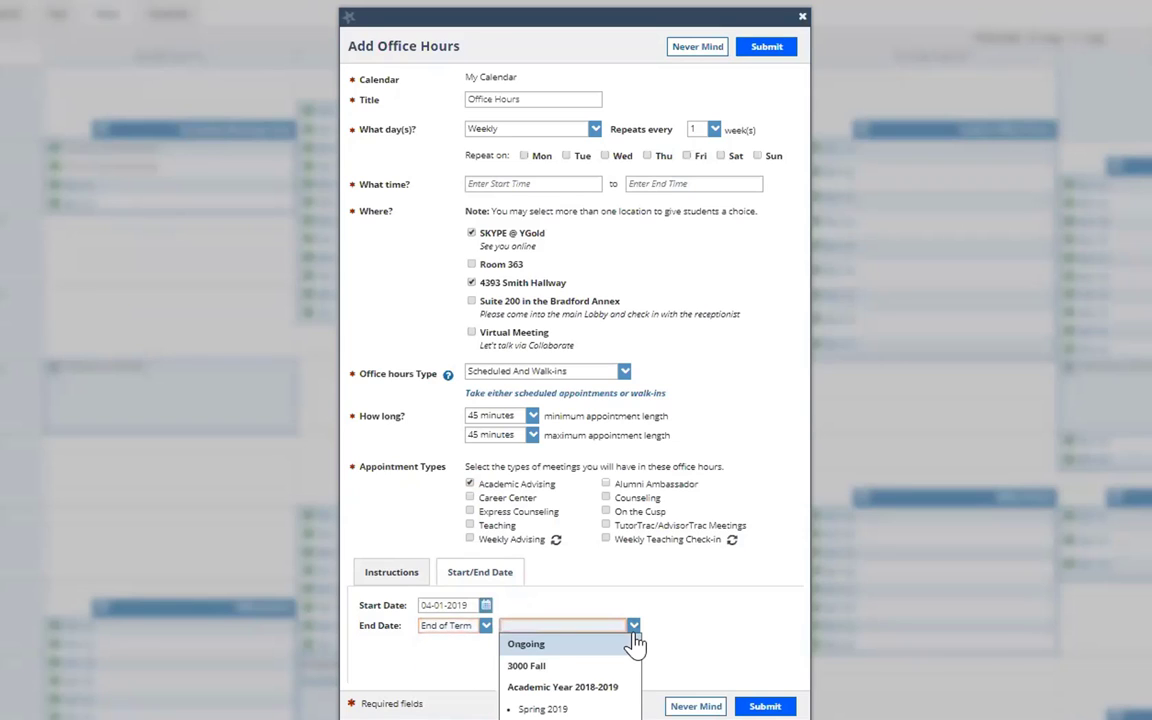
{"action": "left_click", "coordinate": [604, 709]}
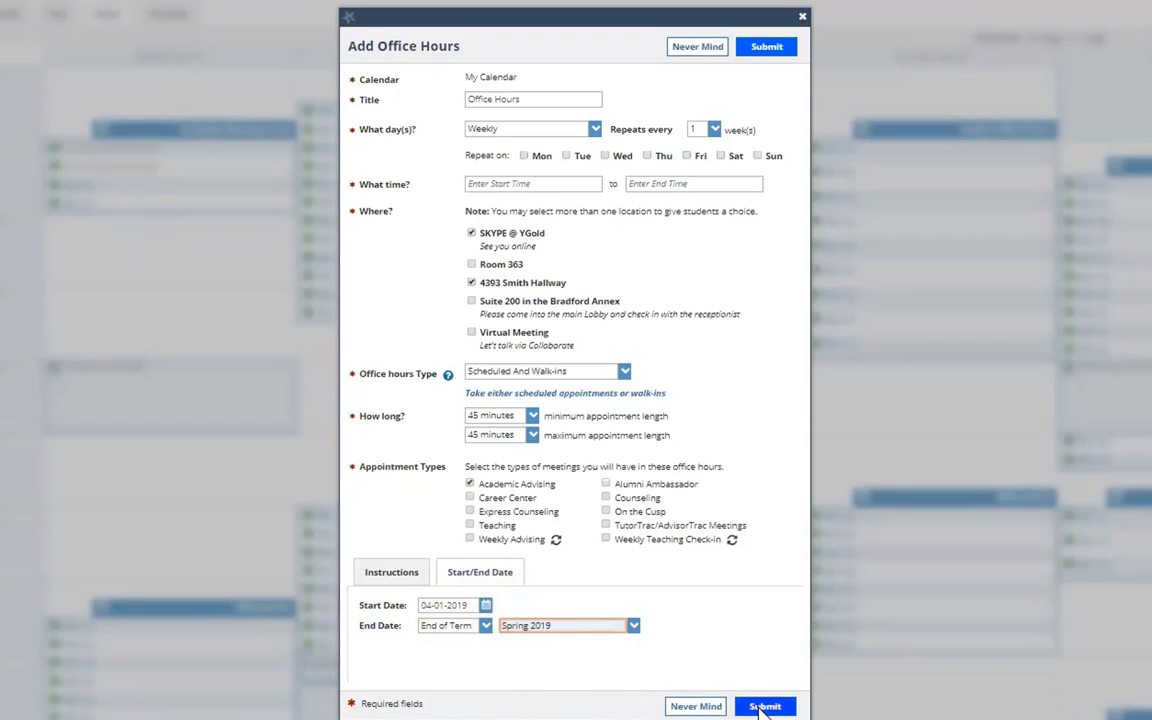
{"action": "left_click", "coordinate": [705, 707]}
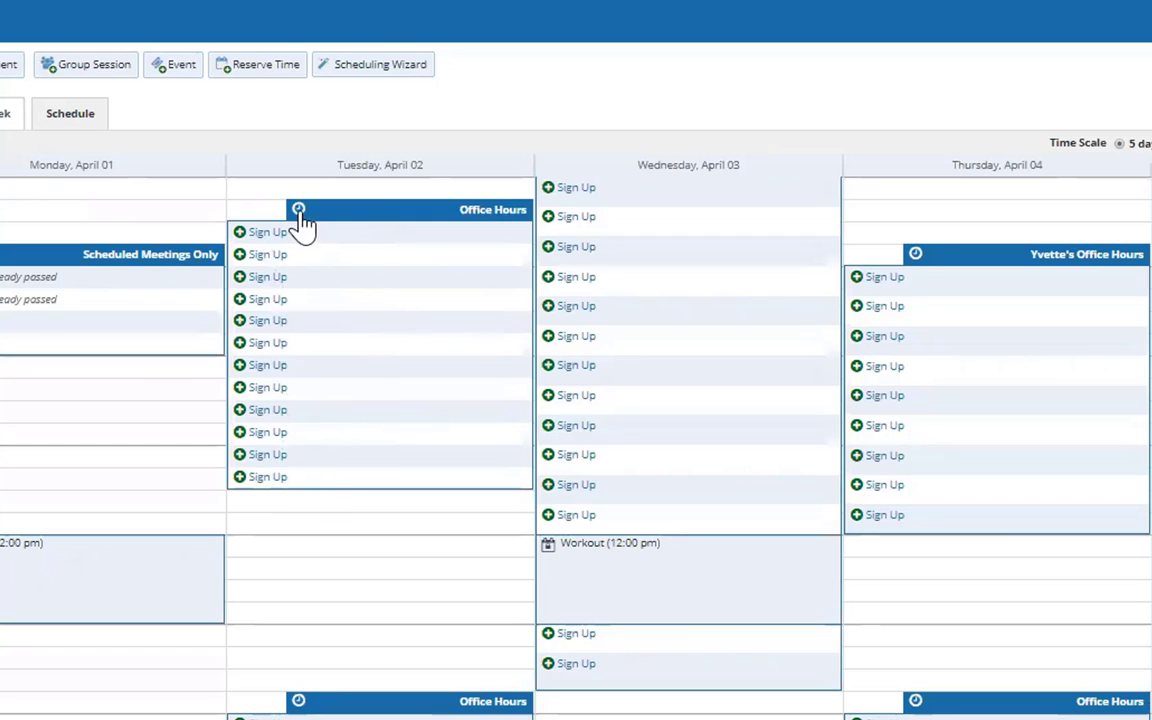
{"action": "left_click", "coordinate": [299, 212]}
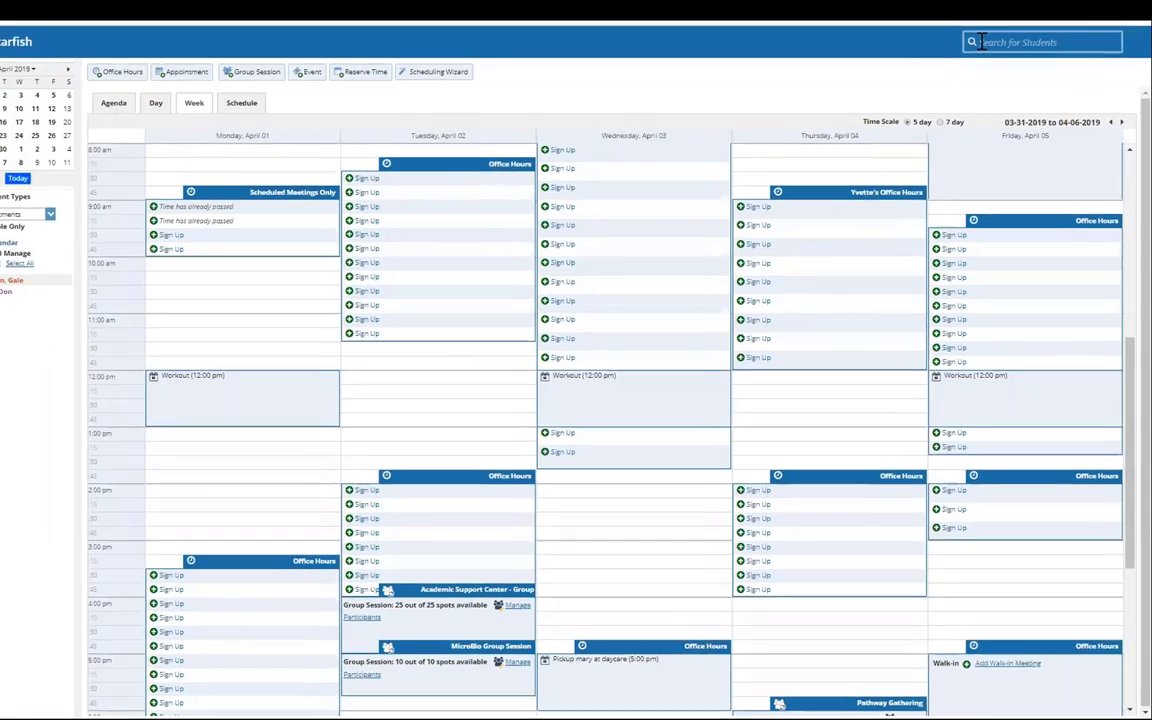
{"action": "left_click", "coordinate": [990, 42]}
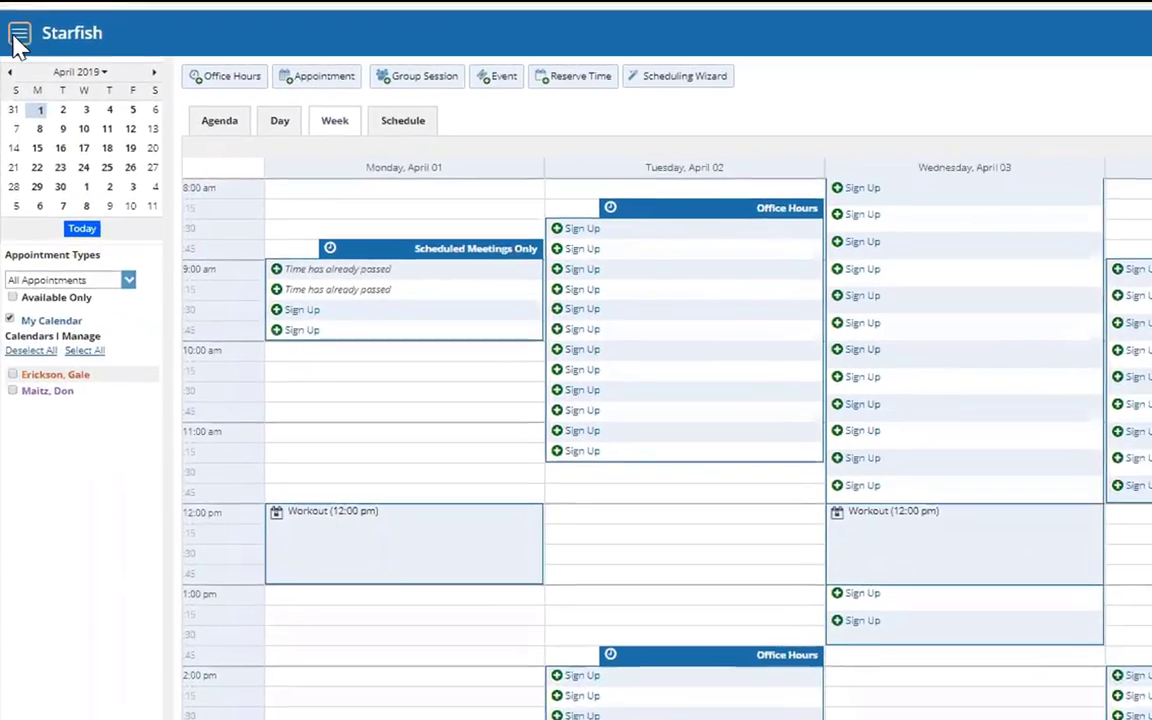
Open the first student's record from My Students and review its Info, Tracking and Network sections
{"action": "left_click", "coordinate": [13, 41]}
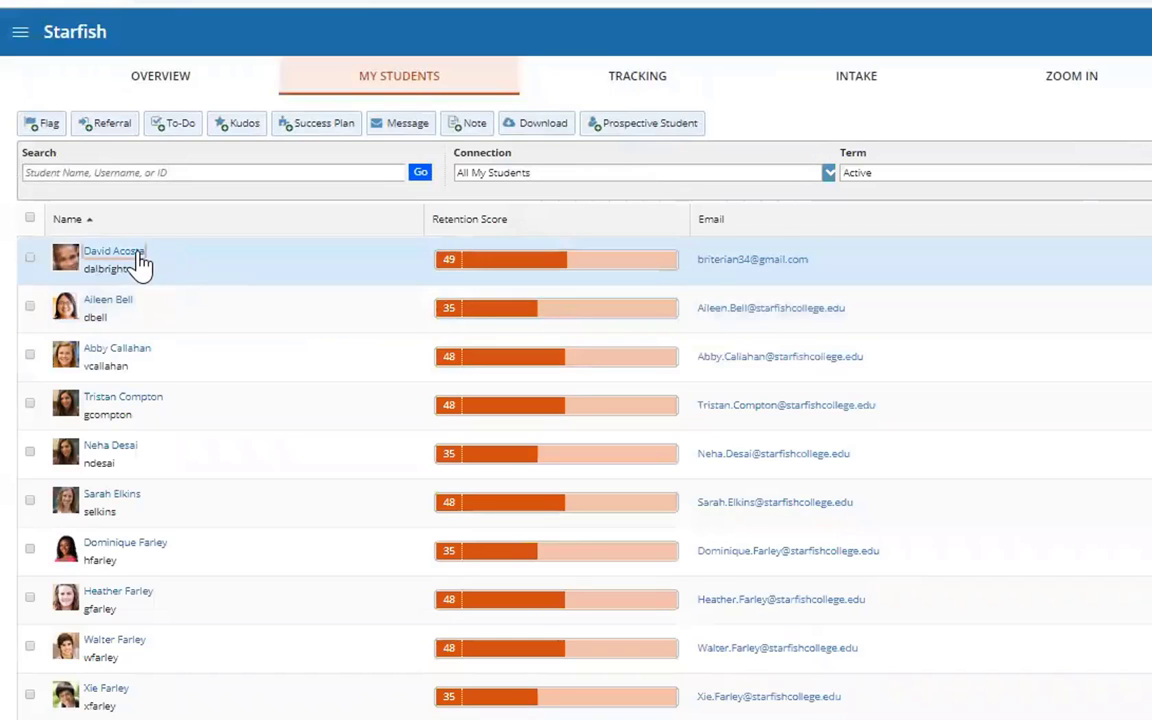
{"action": "left_click", "coordinate": [141, 259]}
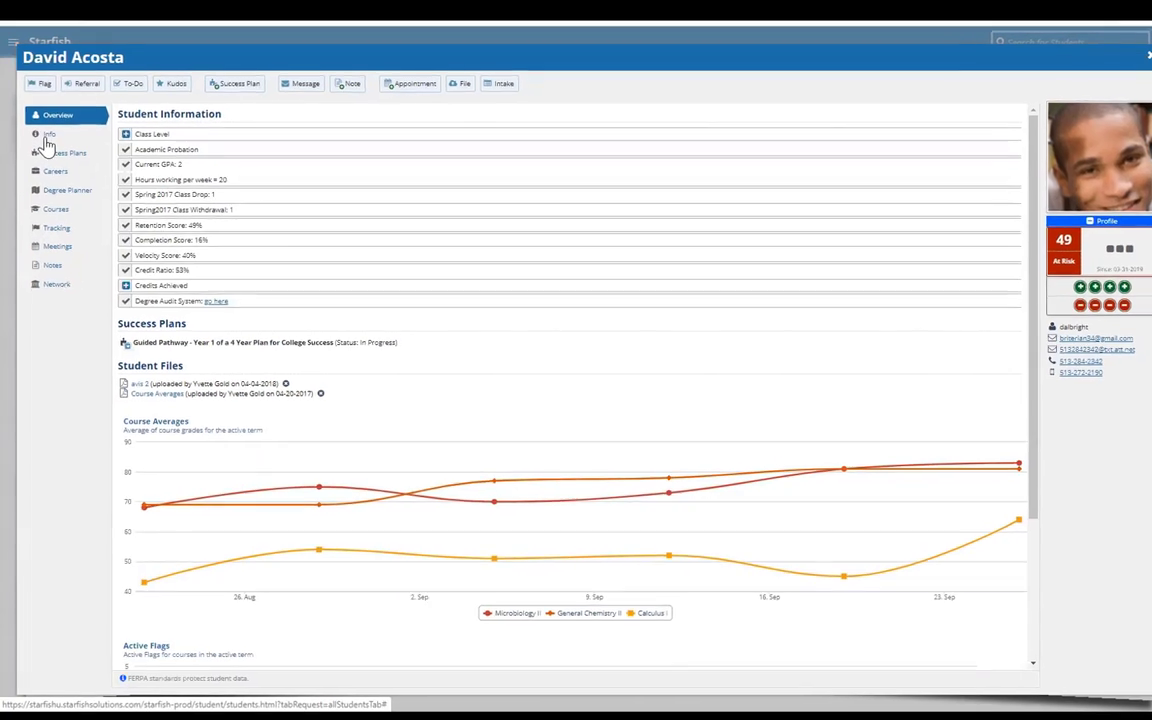
{"action": "left_click", "coordinate": [45, 133]}
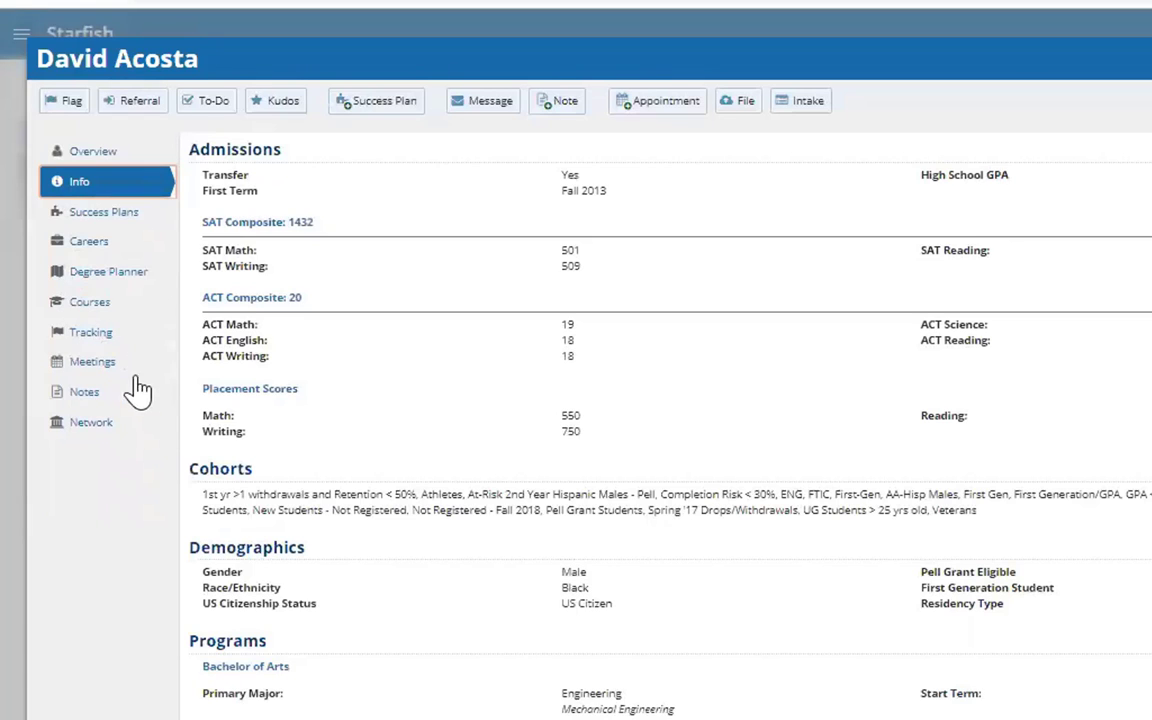
{"action": "left_click", "coordinate": [85, 340]}
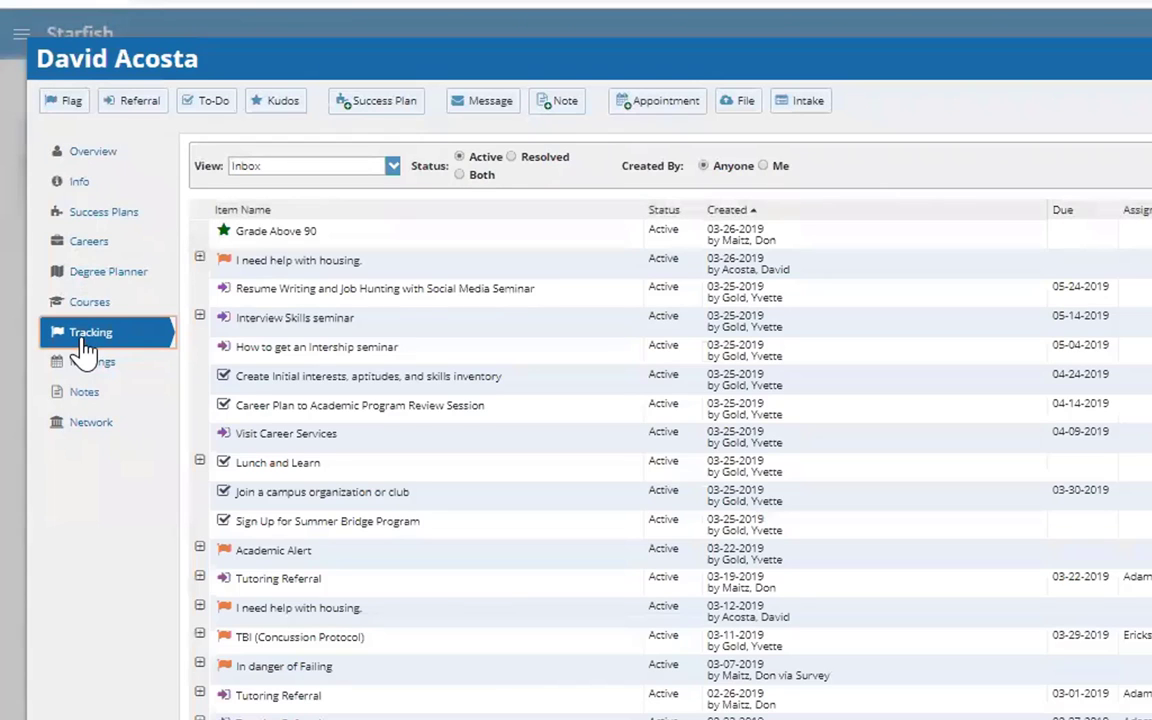
{"action": "left_click", "coordinate": [94, 424]}
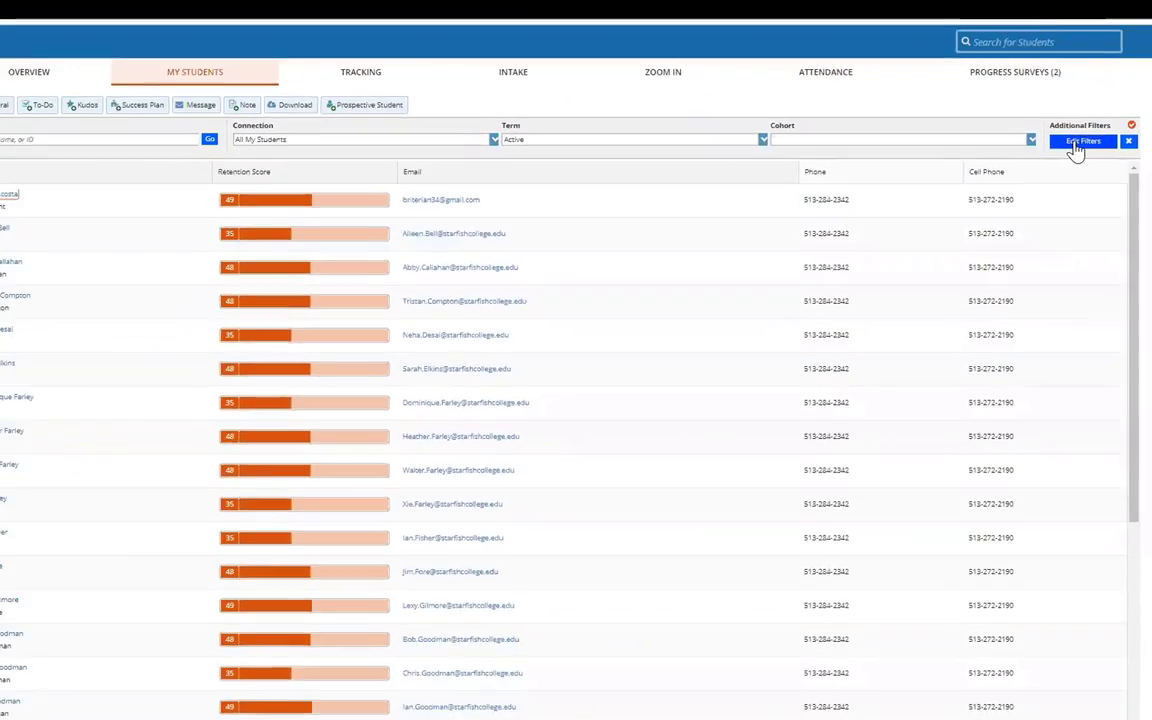
Apply the additional filter for students with active tracking items of type To-Do
{"action": "left_click", "coordinate": [1040, 195]}
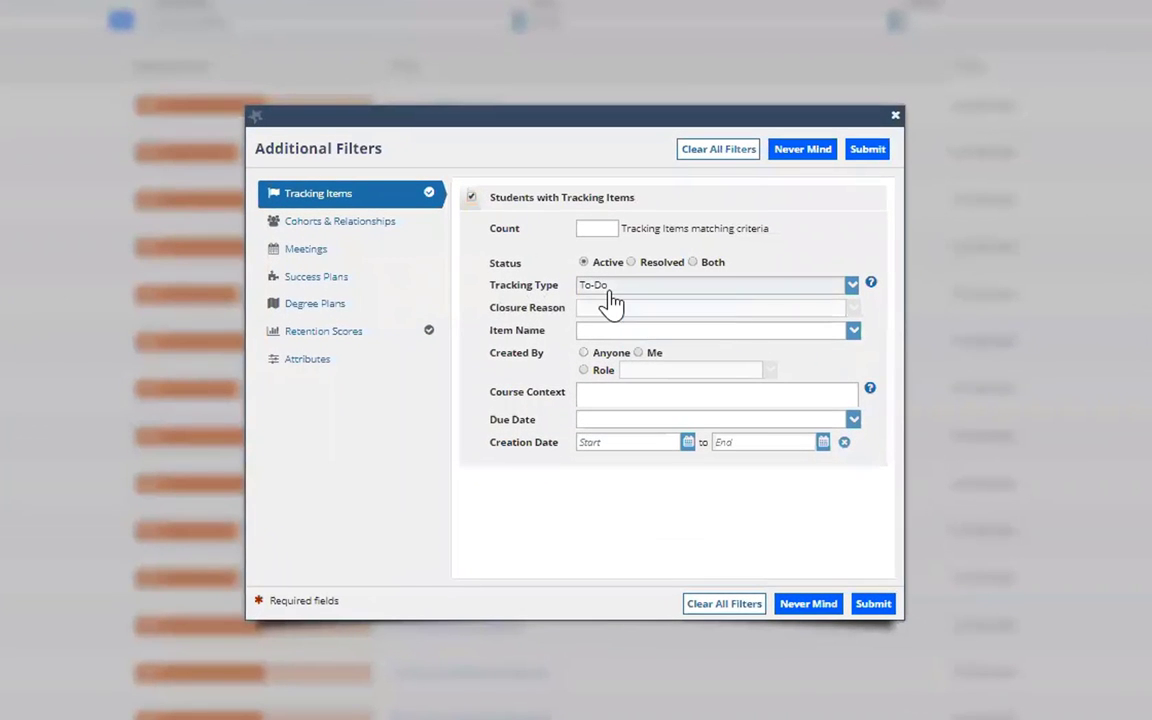
{"action": "left_click", "coordinate": [612, 290]}
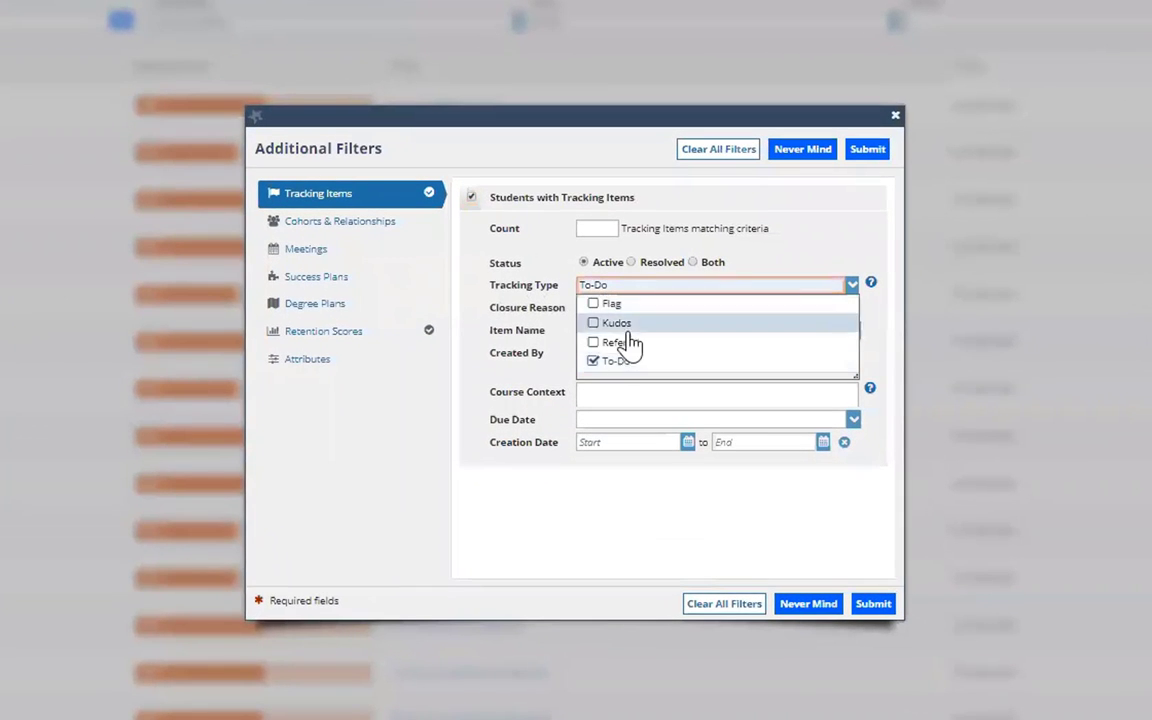
{"action": "left_click", "coordinate": [605, 364]}
{"action": "left_click", "coordinate": [603, 364]}
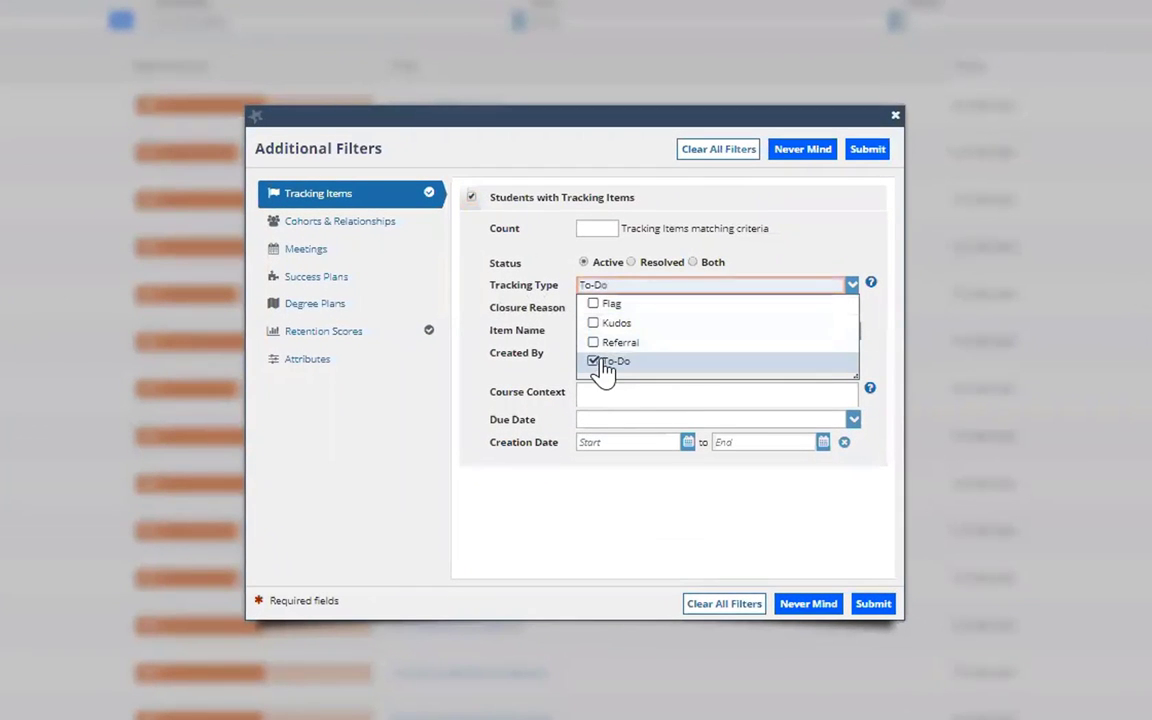
{"action": "left_click", "coordinate": [590, 486]}
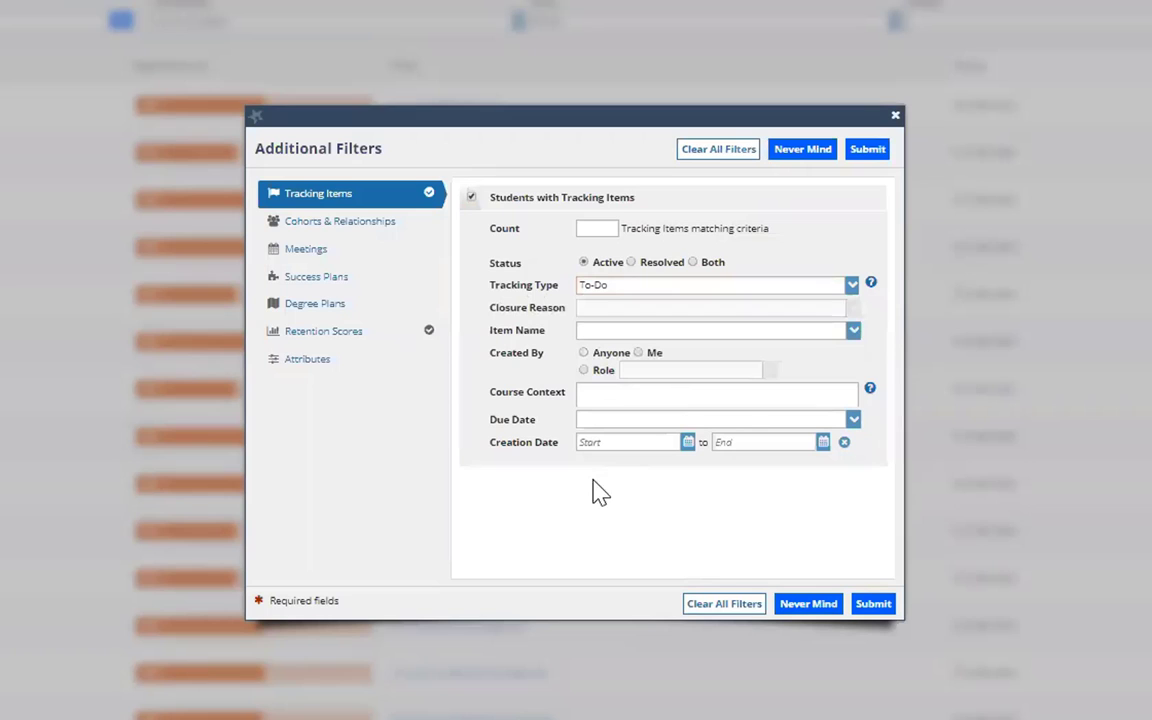
{"action": "left_click", "coordinate": [879, 606]}
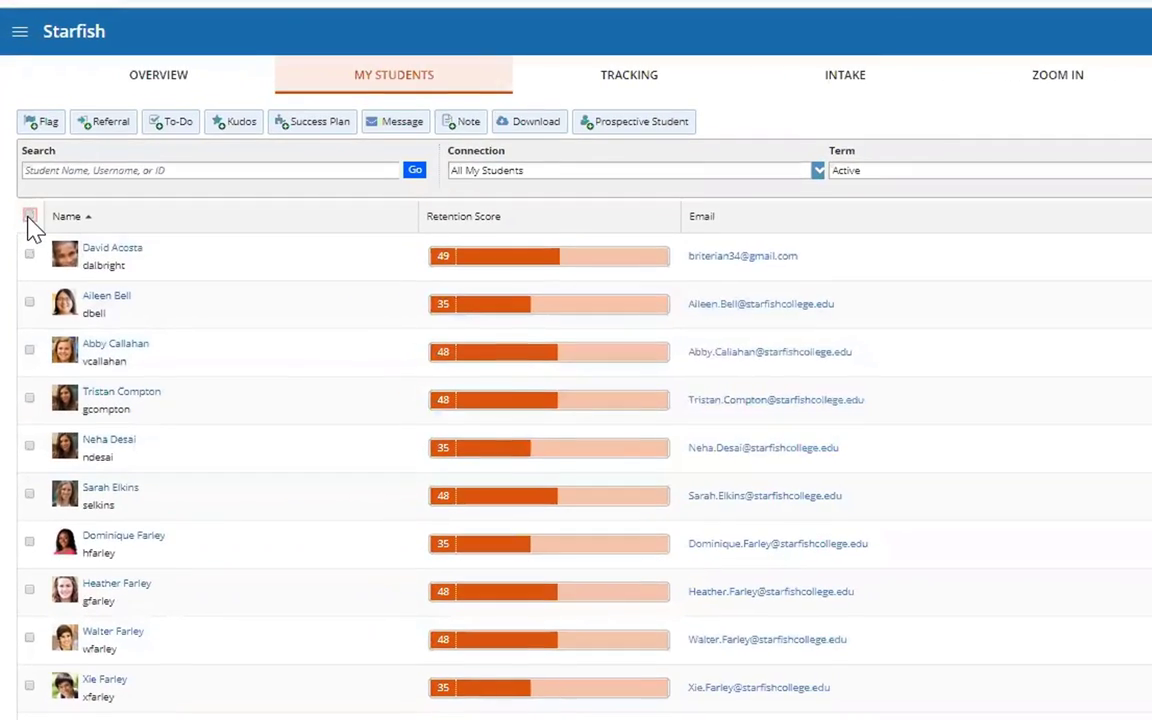
Select all listed students and start a message to them with the subject "Follow up", discarding it unsent
{"action": "left_click", "coordinate": [25, 197]}
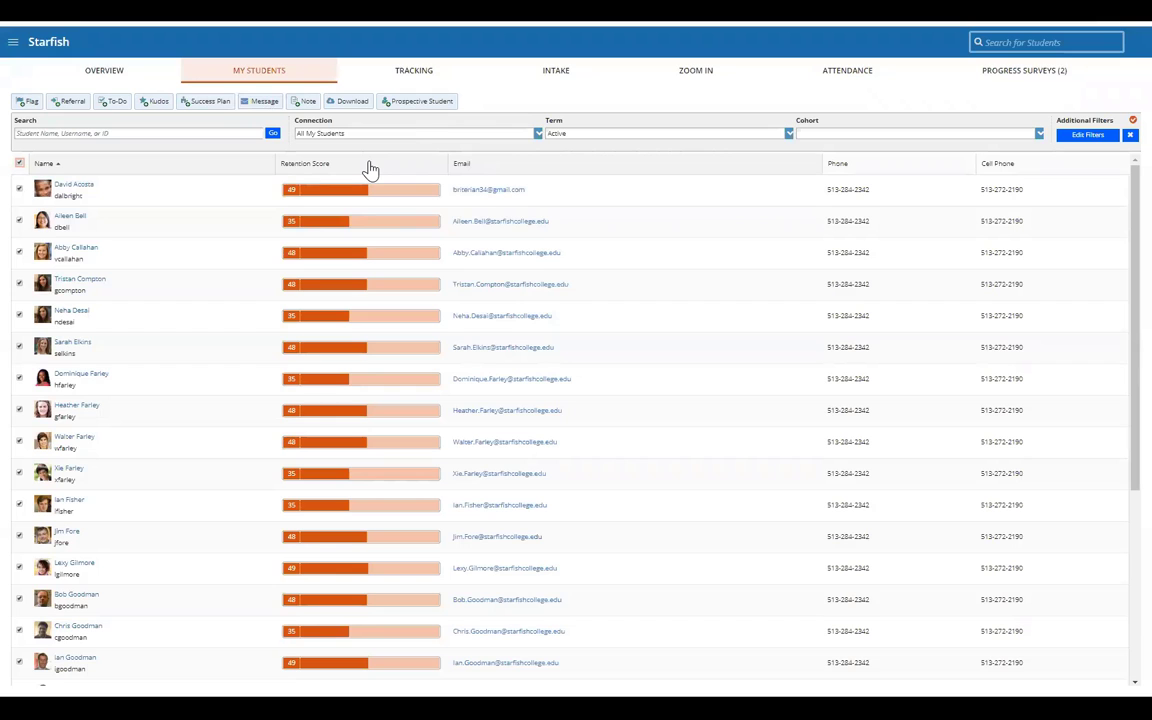
{"action": "left_click", "coordinate": [264, 102]}
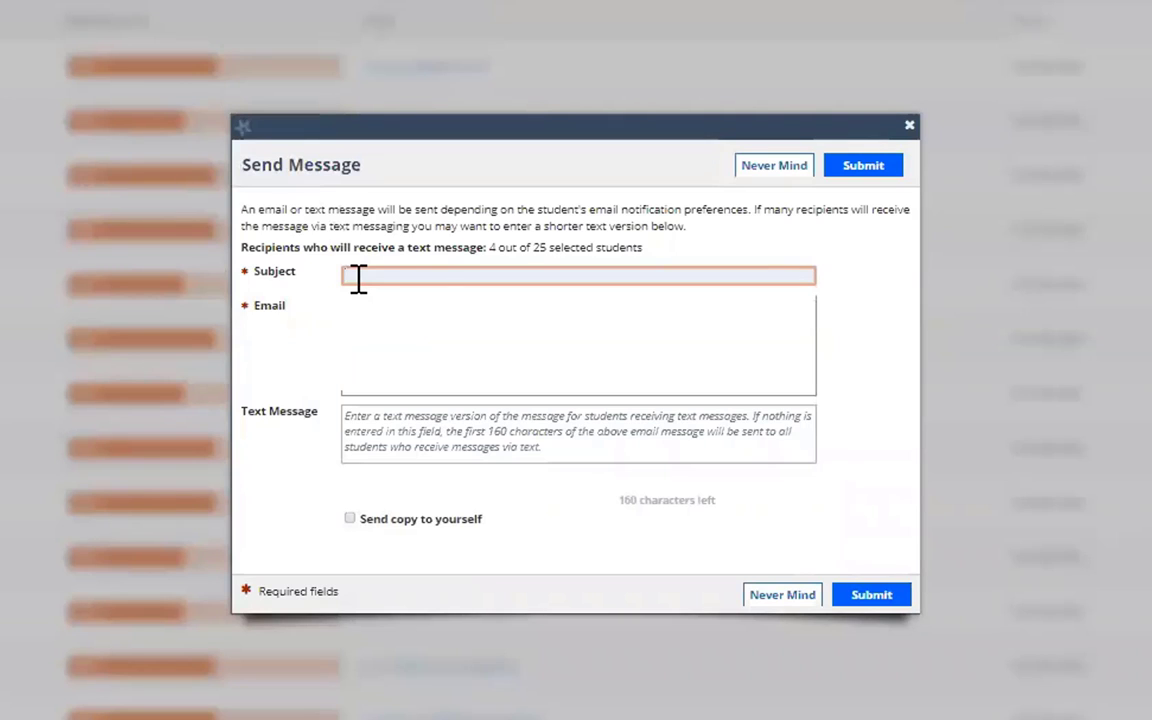
{"action": "type", "text": "Follow up"}
{"action": "left_click", "coordinate": [414, 342]}
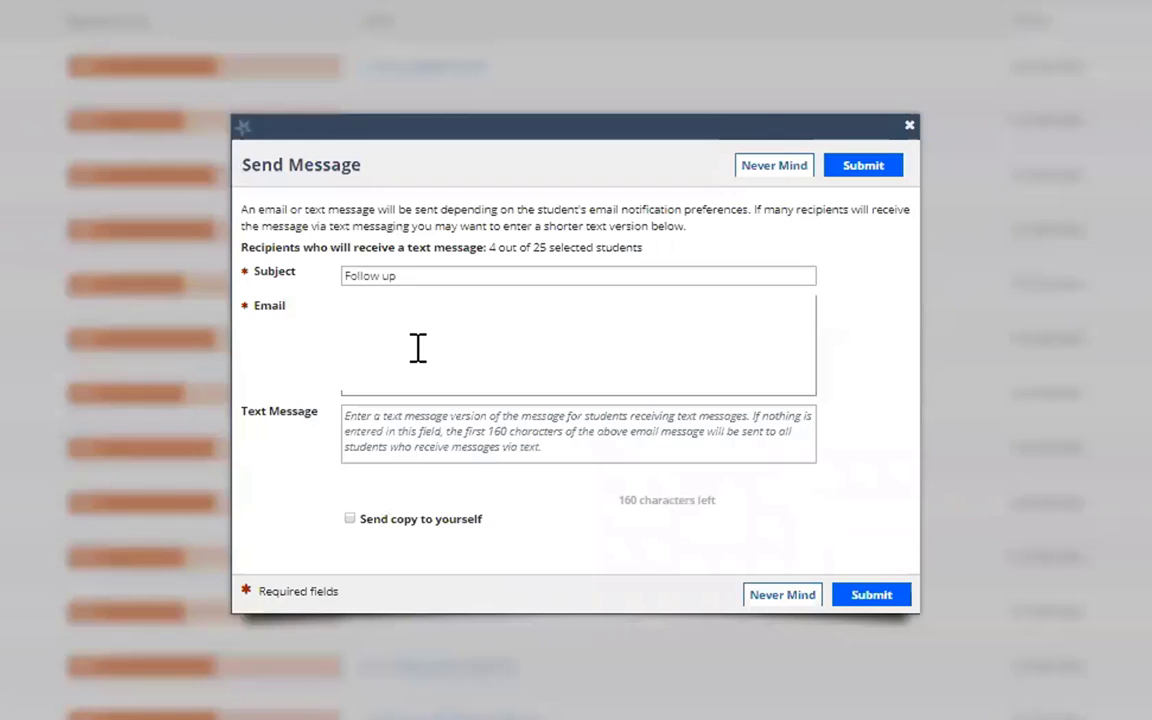
{"action": "left_click", "coordinate": [370, 425]}
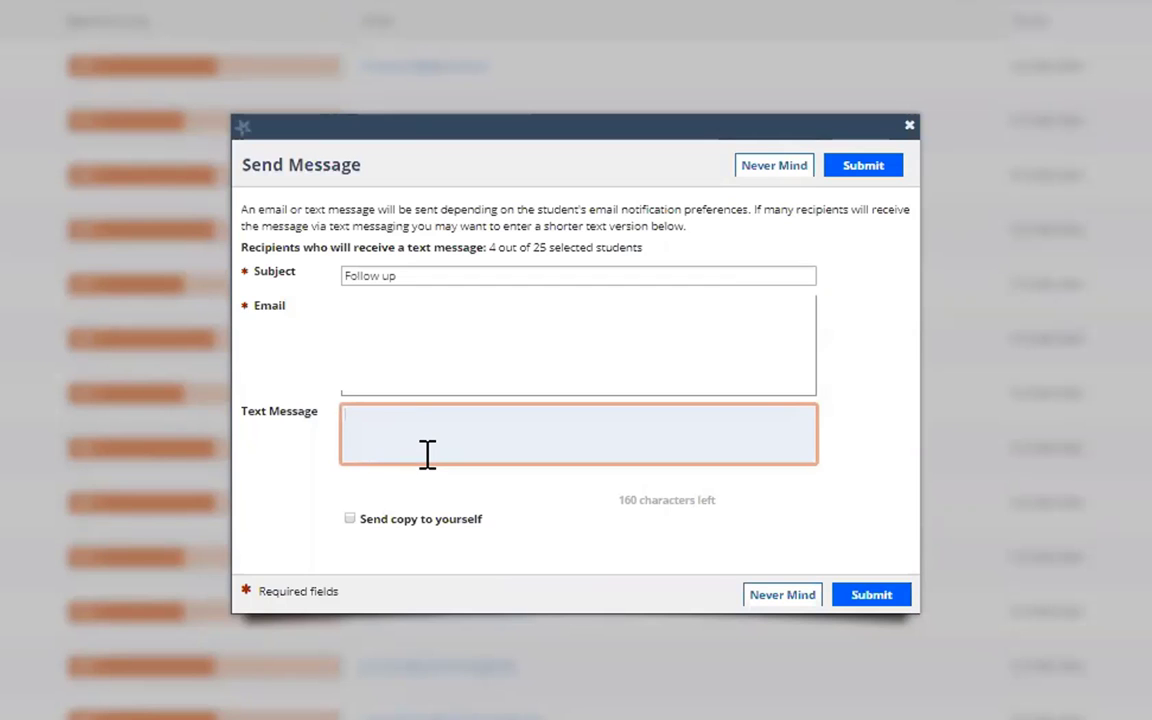
{"action": "left_click", "coordinate": [781, 598]}
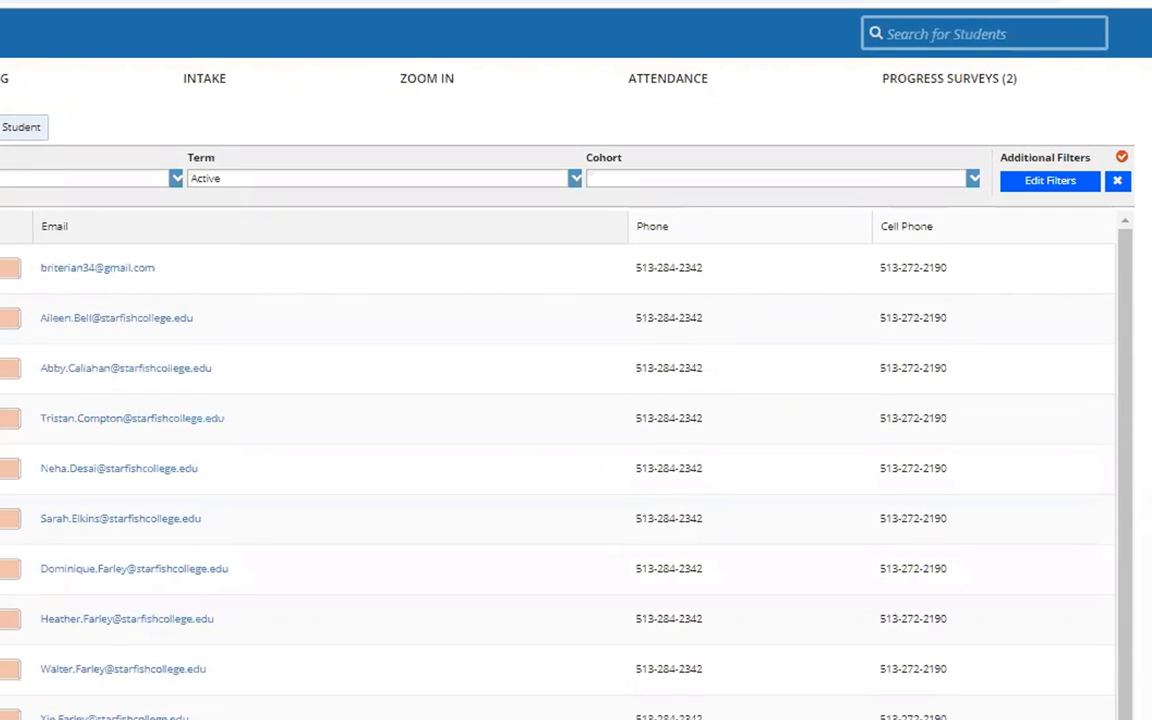
In the Freshman Seminar 4th Week Progress Survey, mark C.A.R.E. for the eleventh student and Keep Up the Good Work for the thirteenth
{"action": "left_click", "coordinate": [866, 104]}
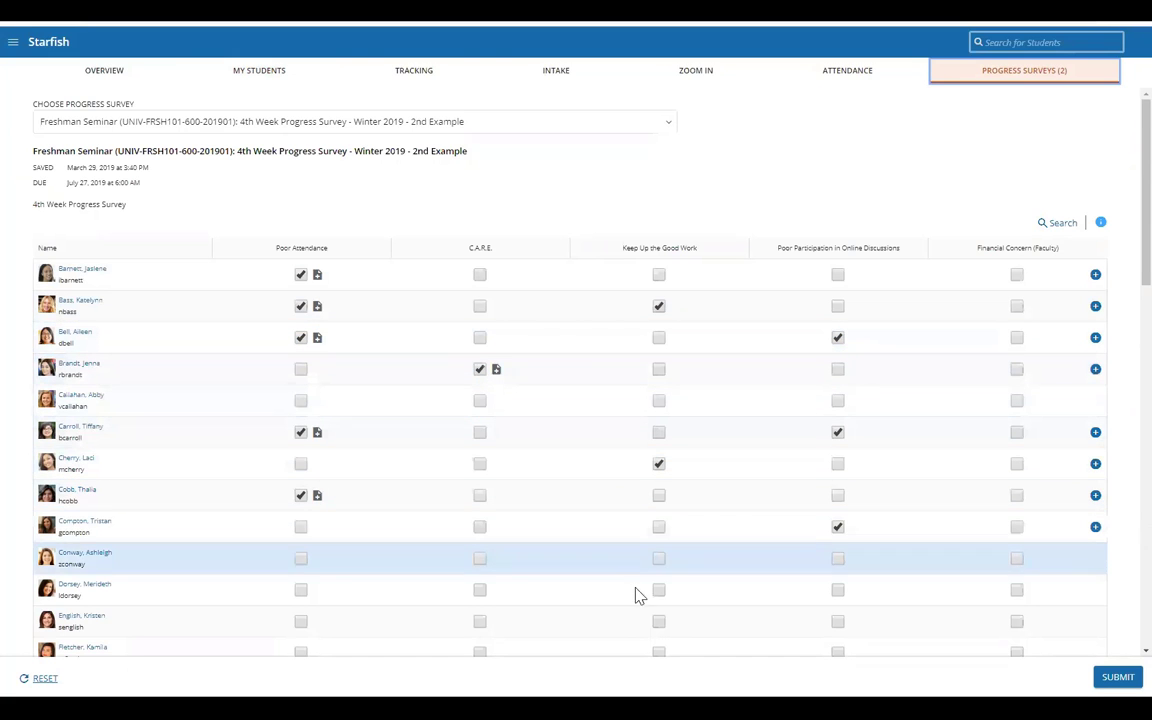
{"action": "left_click", "coordinate": [481, 590]}
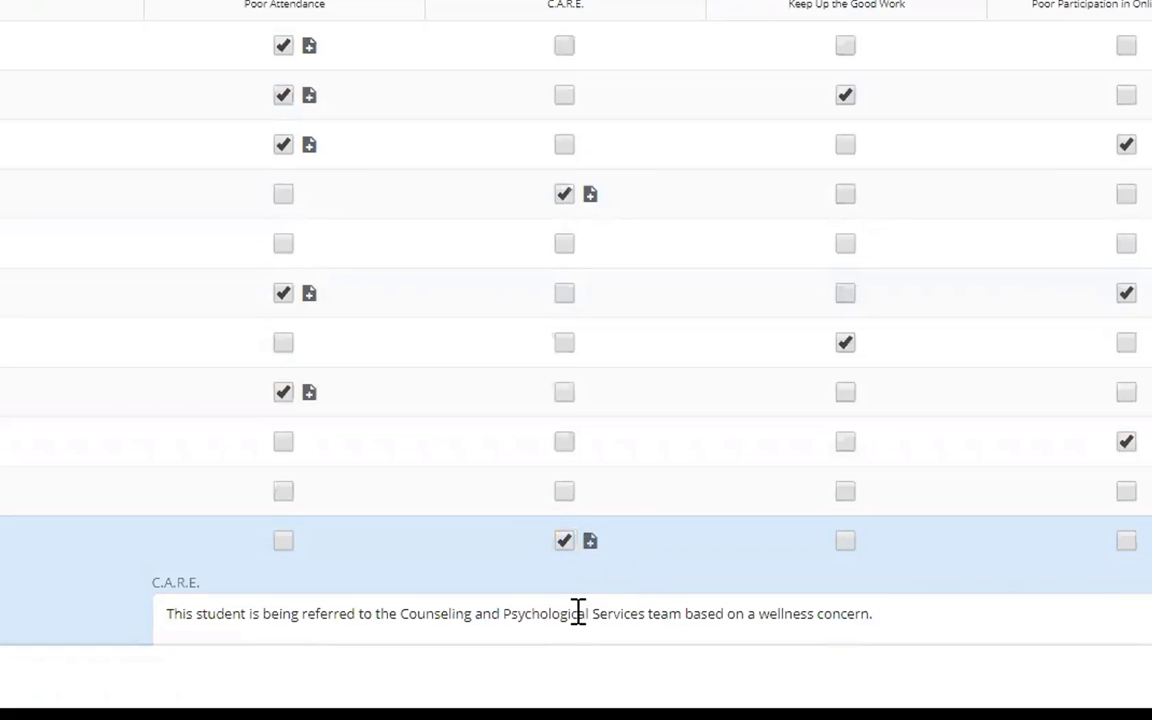
{"action": "left_click", "coordinate": [913, 621]}
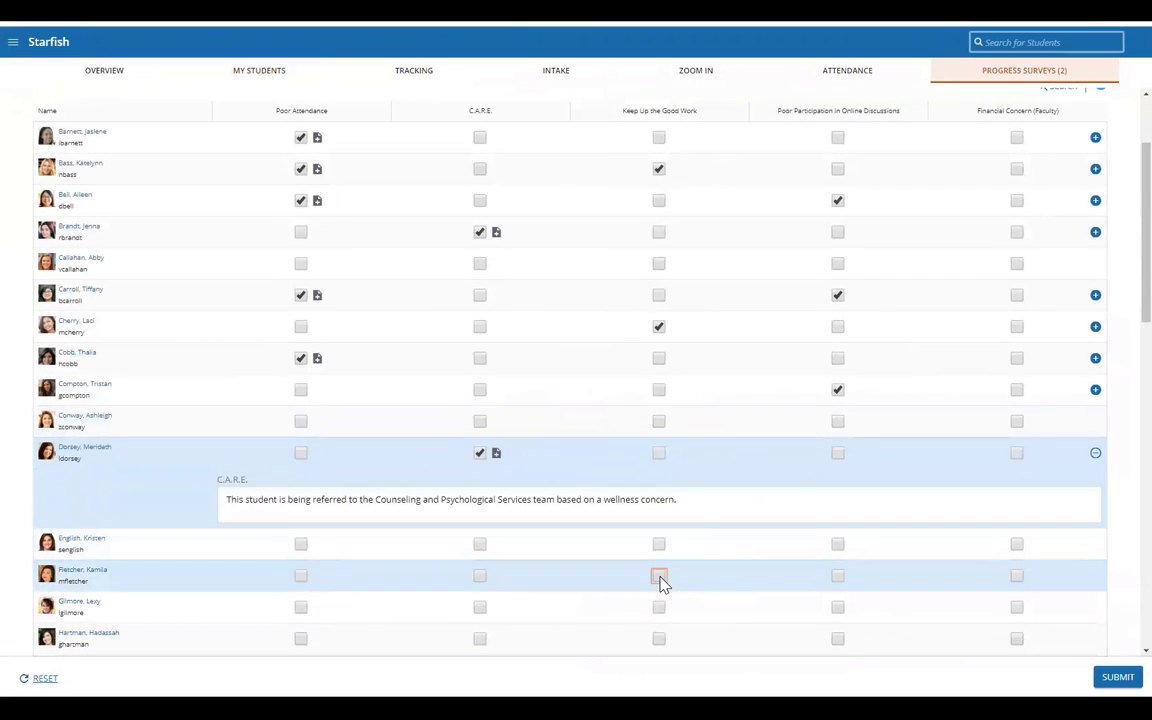
{"action": "left_click", "coordinate": [658, 576]}
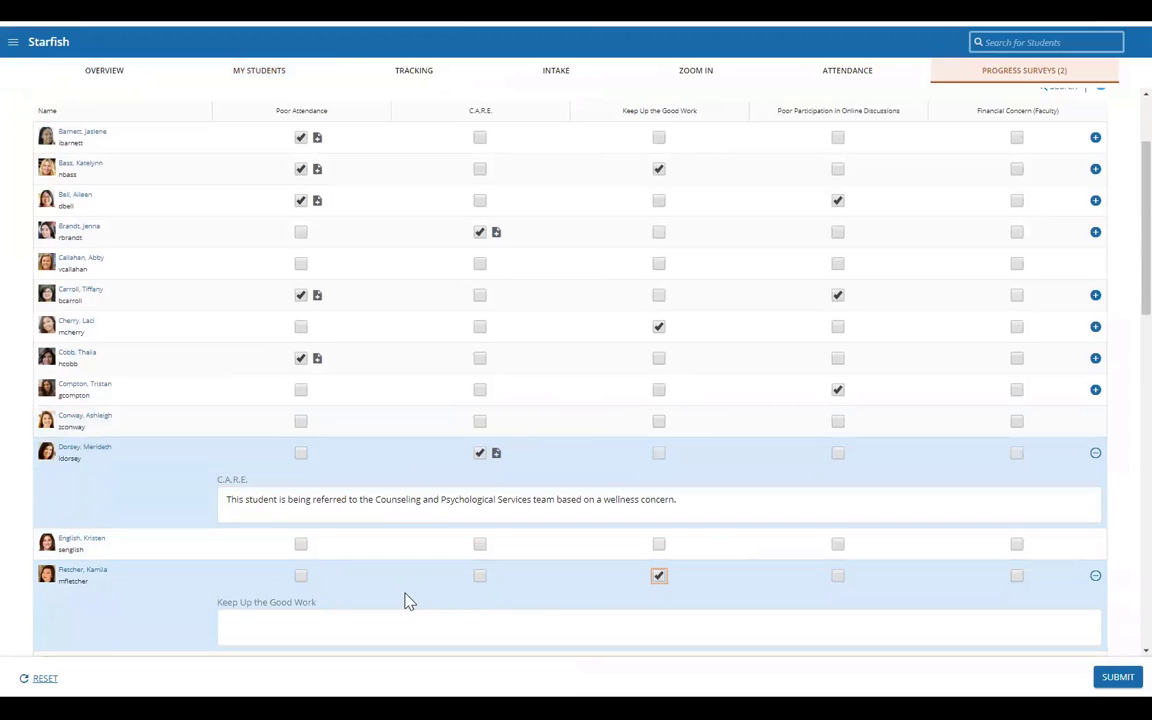
Switch to the other progress survey and open the information about its feedback options
{"action": "scroll", "coordinate": [500, 611], "scroll_direction": "down", "scroll_amount": 1}
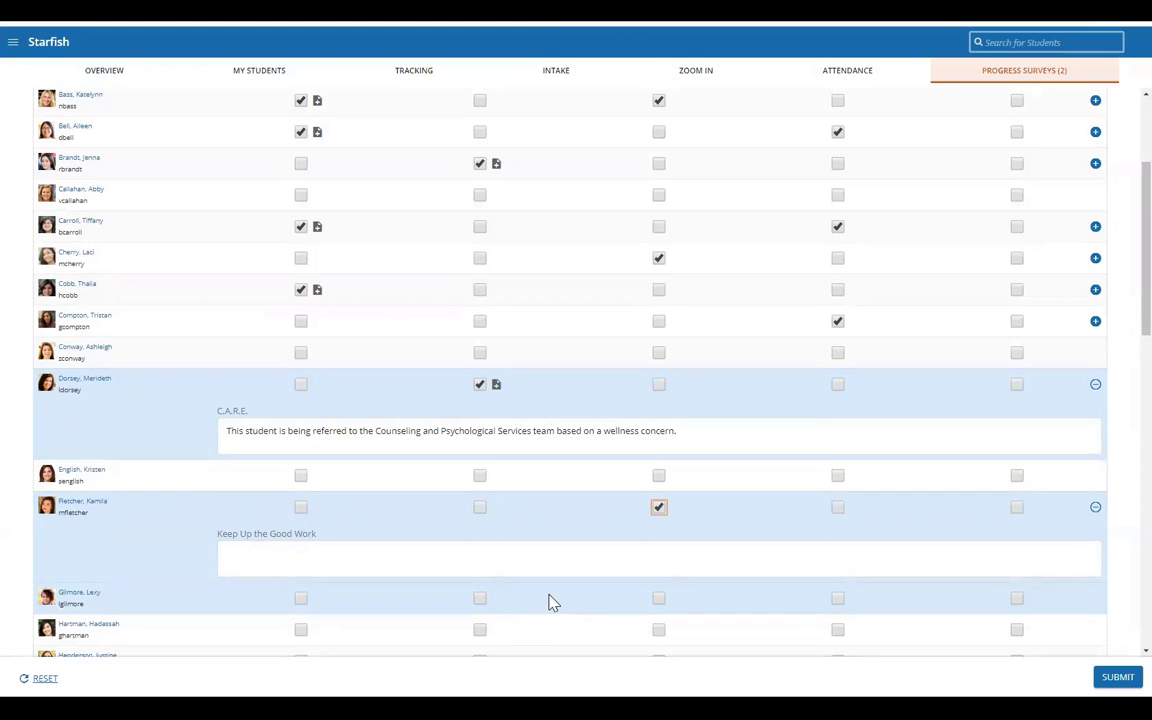
{"action": "scroll", "coordinate": [553, 602], "scroll_direction": "up", "scroll_amount": 2}
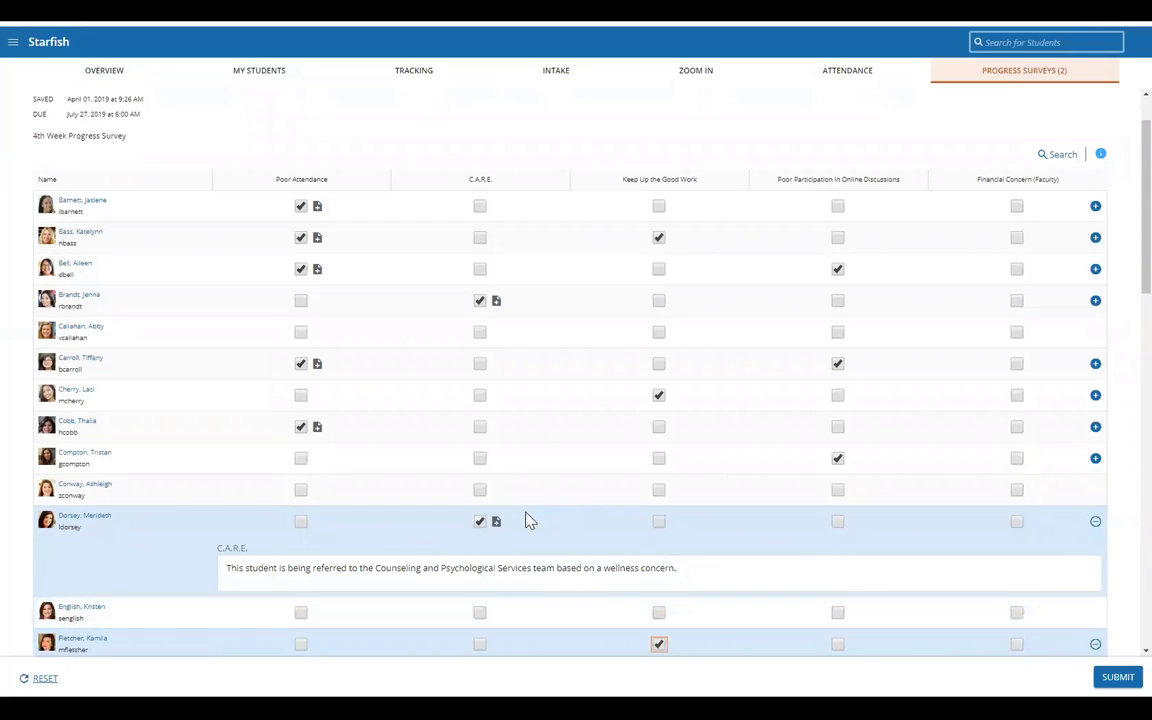
{"action": "scroll", "coordinate": [530, 520], "scroll_direction": "up", "scroll_amount": 2}
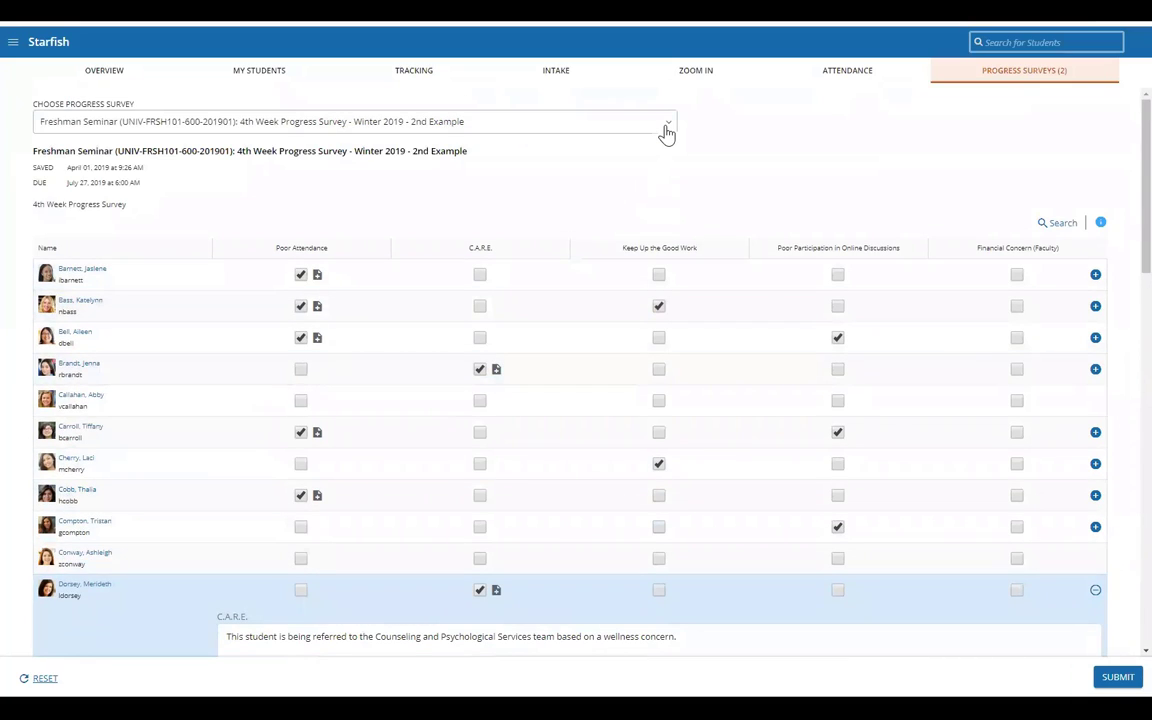
{"action": "left_click", "coordinate": [667, 133]}
{"action": "left_click", "coordinate": [366, 186]}
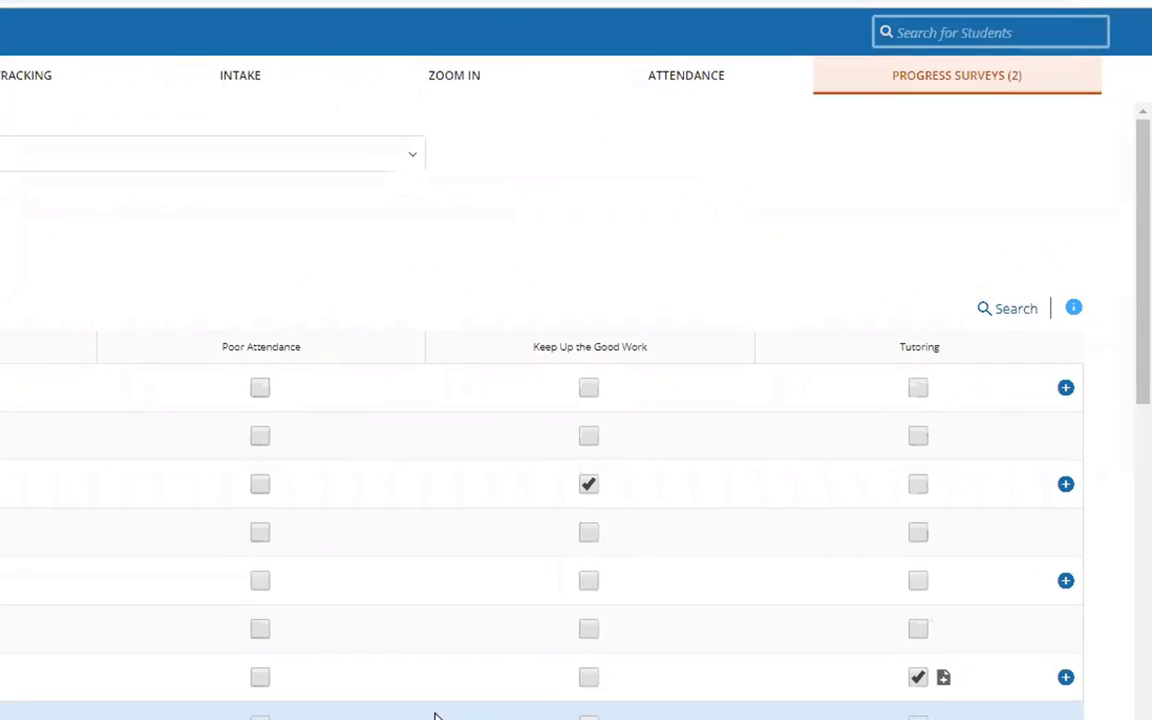
{"action": "mouse_move", "coordinate": [1074, 312]}
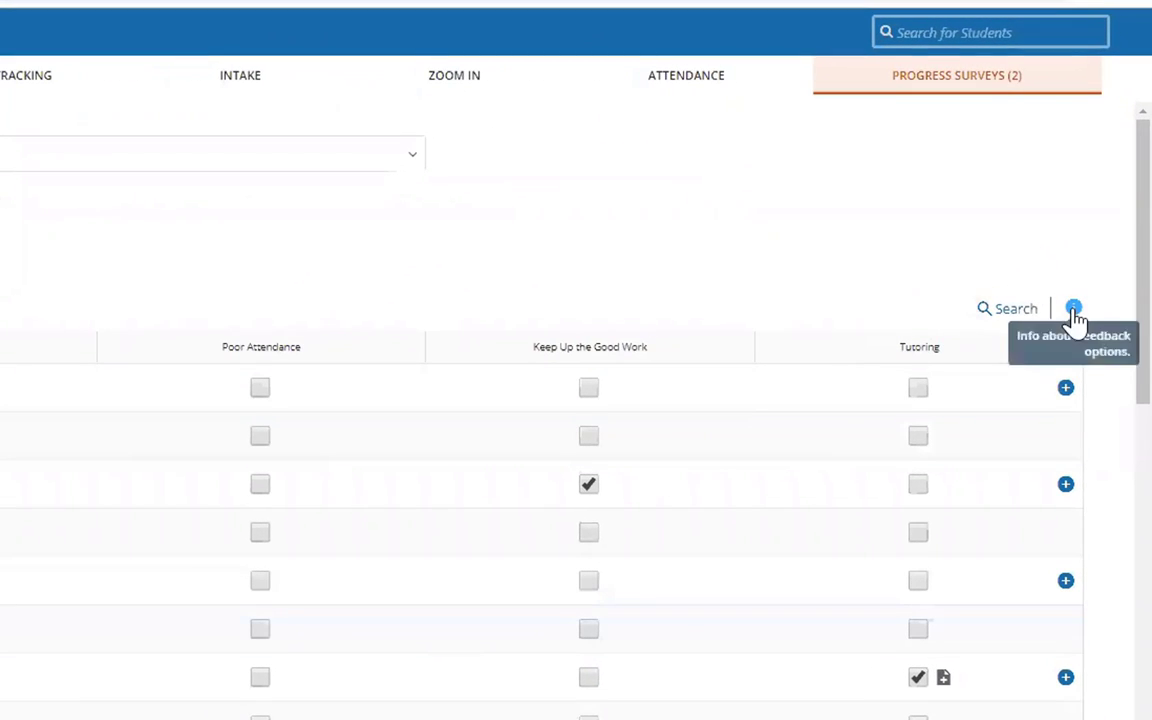
{"action": "left_click", "coordinate": [1074, 310]}
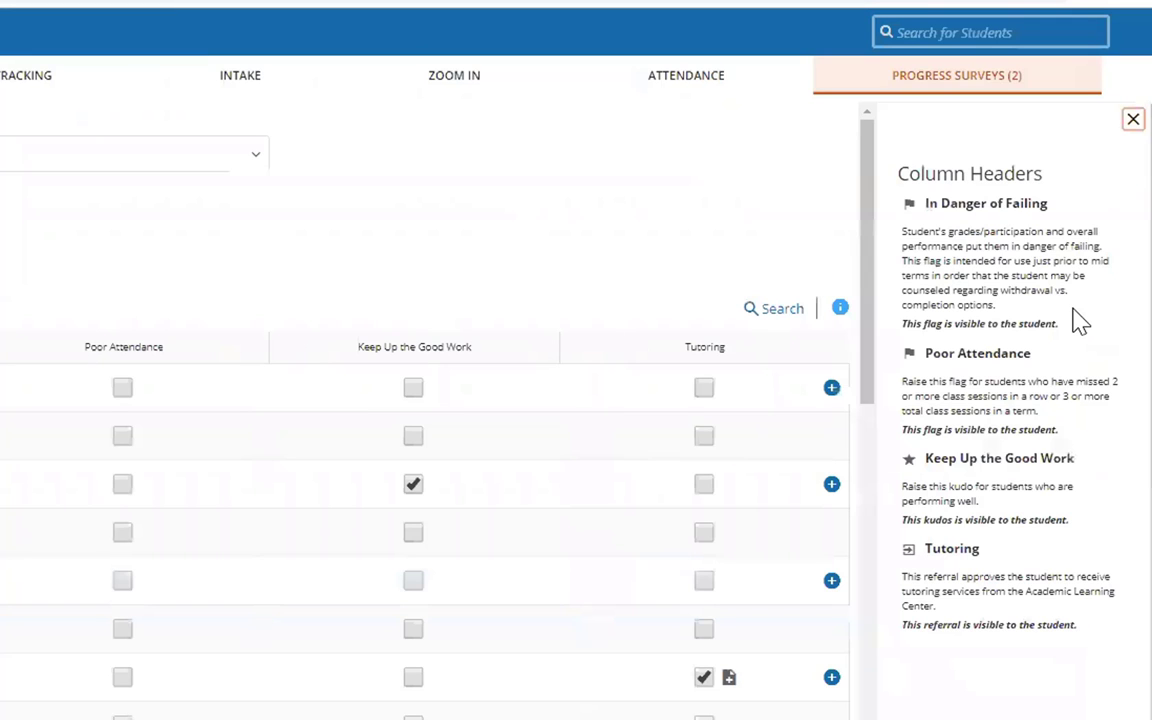